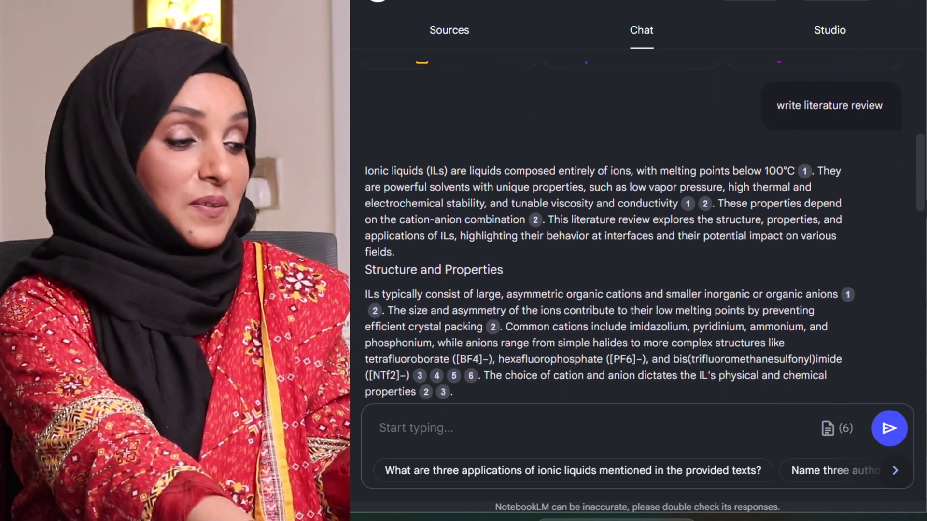
- Scroll the ionic-liquids literature review answer down to its References section and Save to note button
{"action": "scroll", "coordinate": [604, 226], "scroll_direction": "down", "scroll_amount": 2}
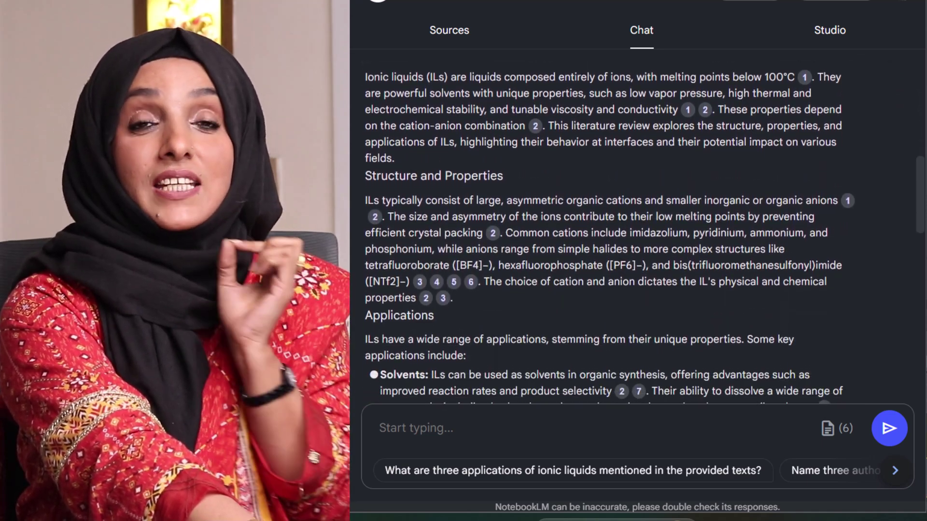
{"action": "scroll", "coordinate": [602, 226], "scroll_direction": "down", "scroll_amount": 3}
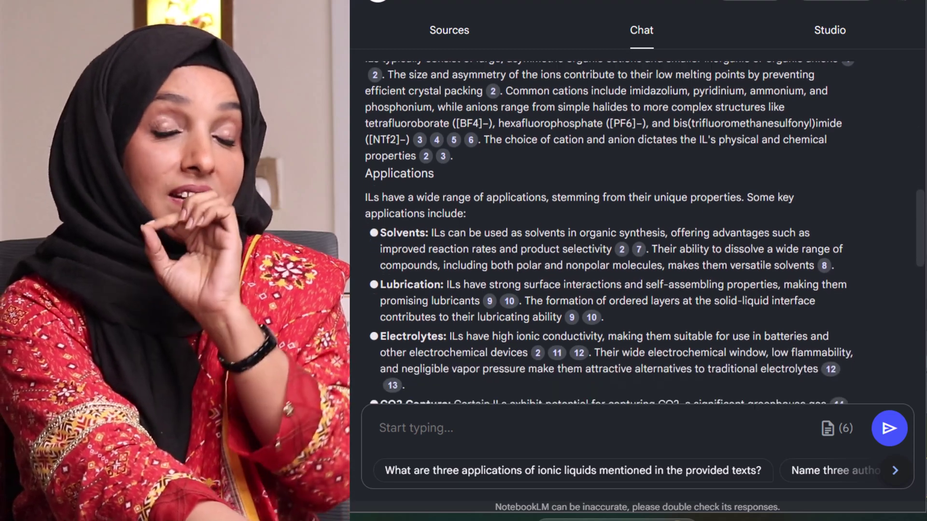
{"action": "scroll", "coordinate": [603, 227], "scroll_direction": "down", "scroll_amount": 5}
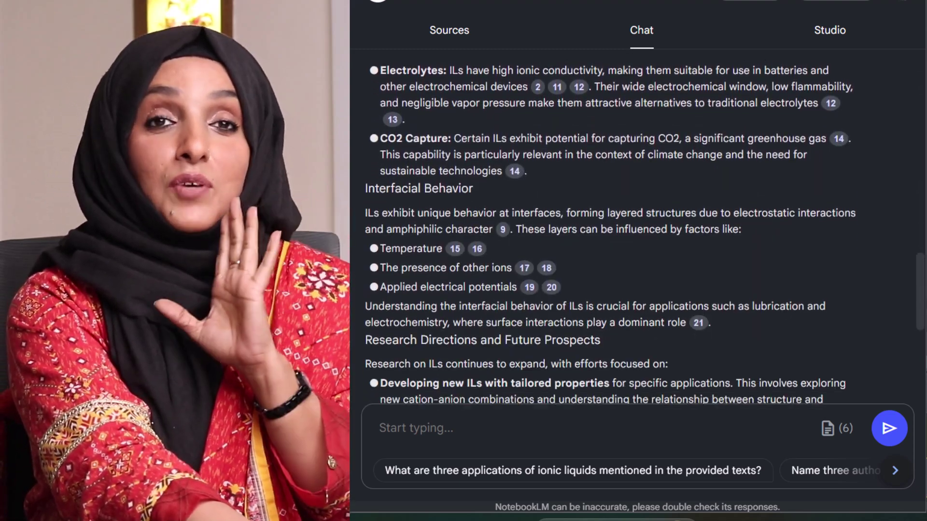
{"action": "scroll", "coordinate": [603, 226], "scroll_direction": "down", "scroll_amount": 3}
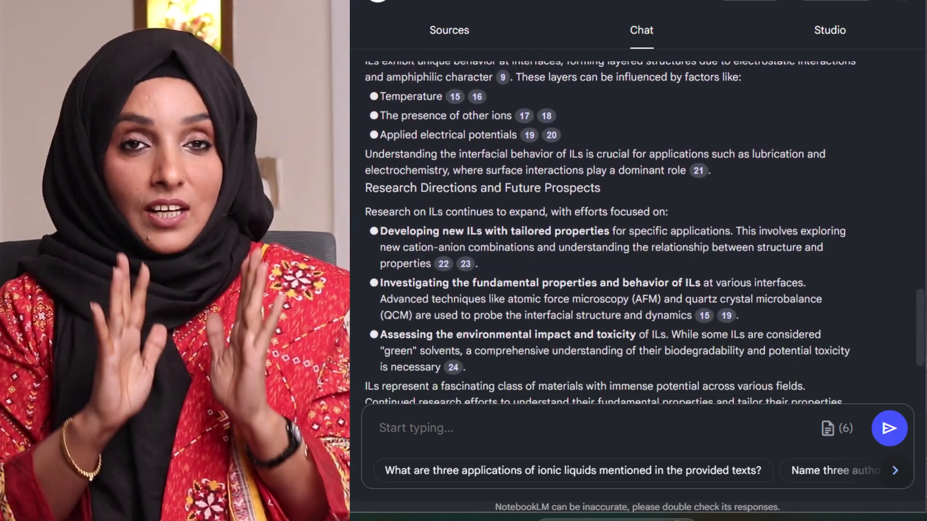
{"action": "scroll", "coordinate": [603, 227], "scroll_direction": "down", "scroll_amount": 3}
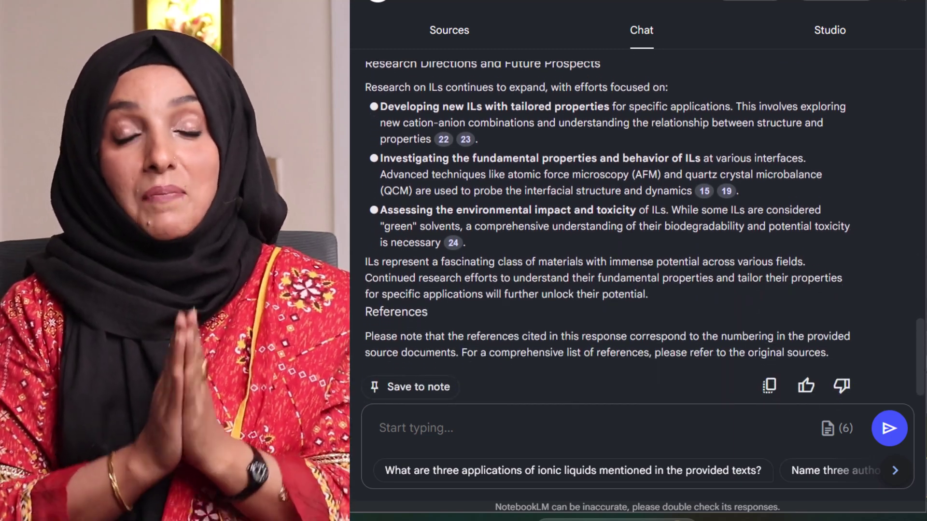
{"action": "scroll", "coordinate": [603, 227], "scroll_direction": "down", "scroll_amount": 1}
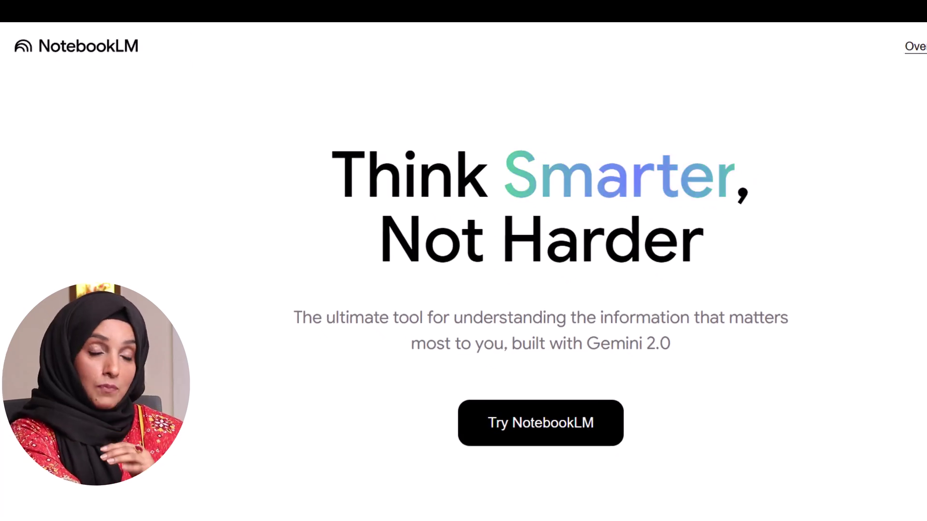
- Scroll the landing page past Upload your sources, Instant insights and See the source to Audio Overview
{"action": "scroll", "coordinate": [464, 261], "scroll_direction": "down", "scroll_amount": 5}
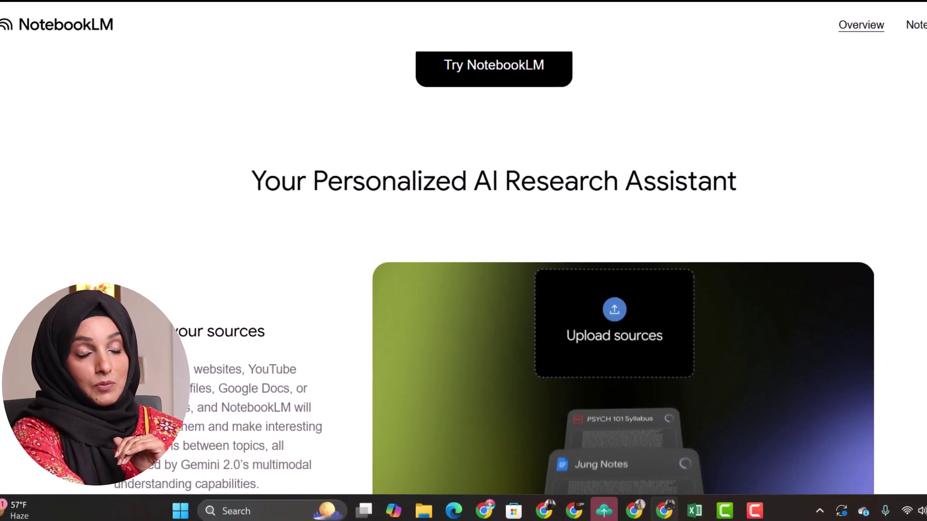
{"action": "scroll", "coordinate": [463, 261], "scroll_direction": "down", "scroll_amount": 5}
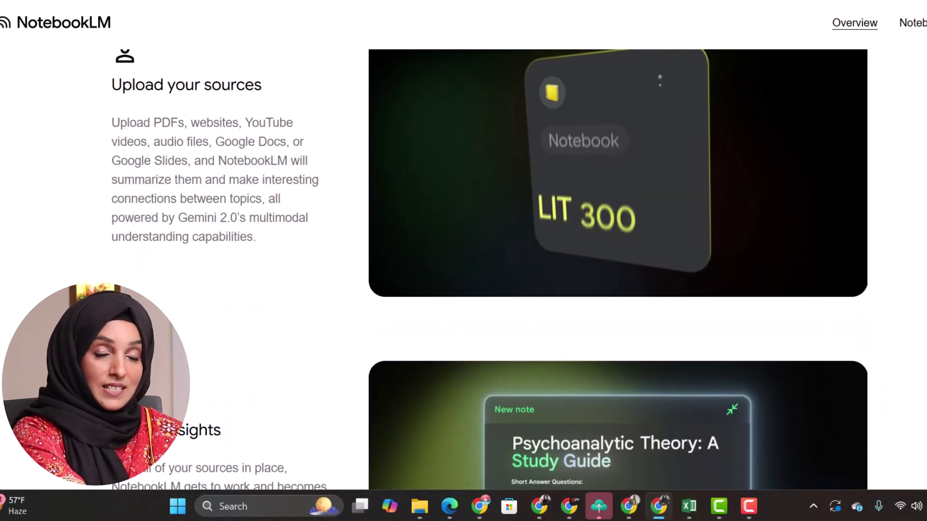
{"action": "scroll", "coordinate": [463, 260], "scroll_direction": "down", "scroll_amount": 5}
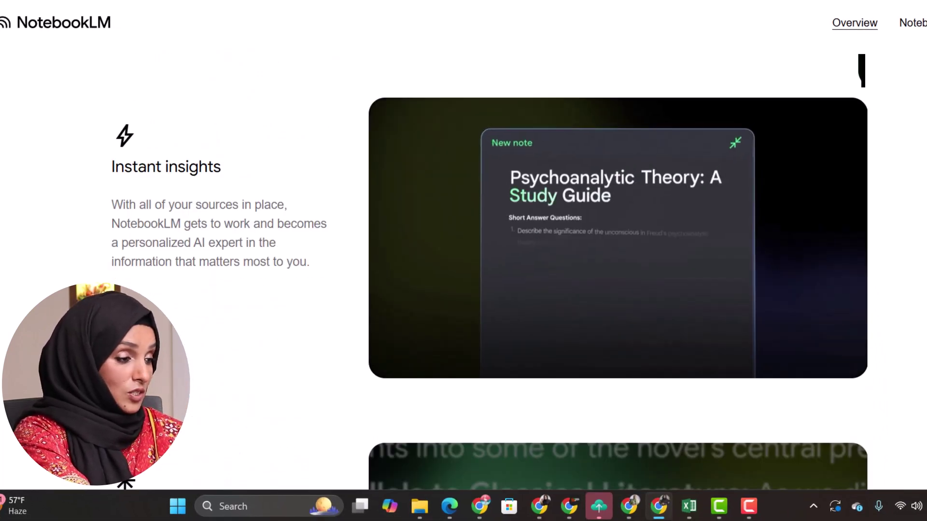
{"action": "scroll", "coordinate": [464, 262], "scroll_direction": "down", "scroll_amount": 4}
{"action": "scroll", "coordinate": [463, 260], "scroll_direction": "up", "scroll_amount": 3}
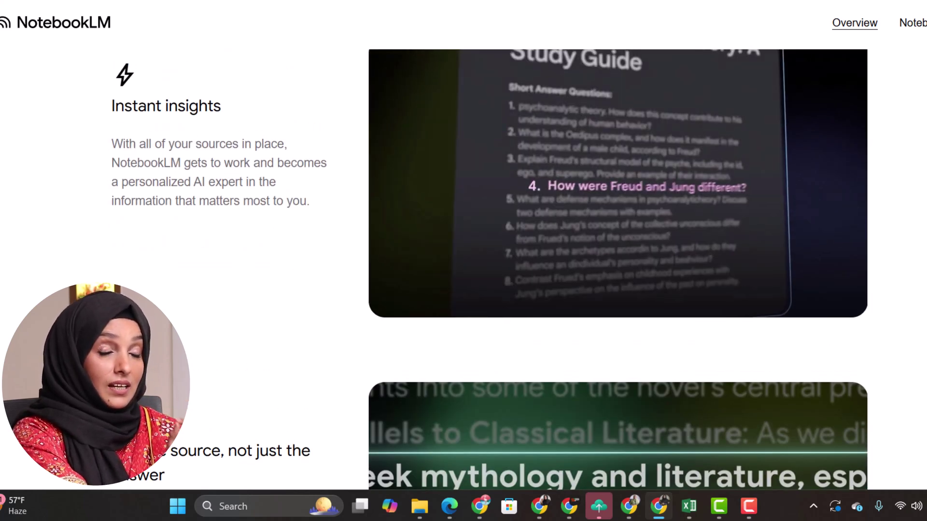
{"action": "scroll", "coordinate": [463, 261], "scroll_direction": "down", "scroll_amount": 4}
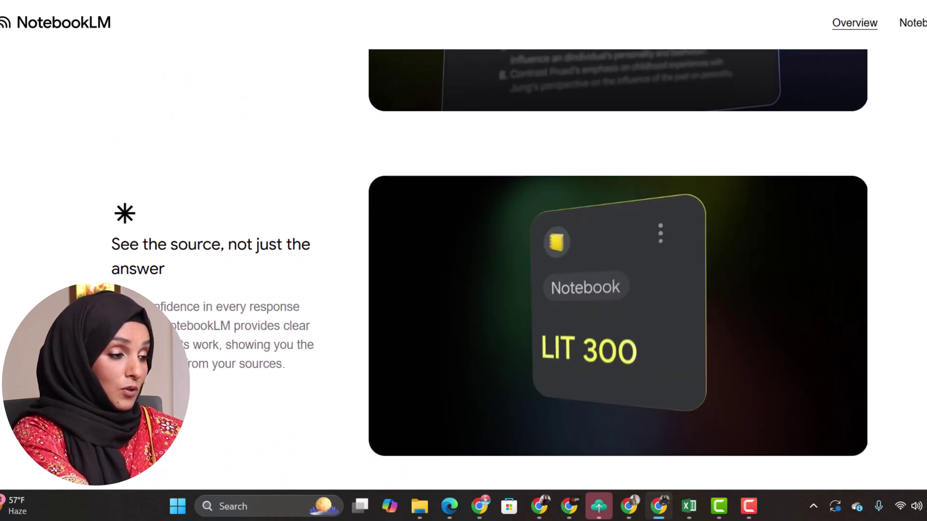
{"action": "scroll", "coordinate": [464, 261], "scroll_direction": "down", "scroll_amount": 7}
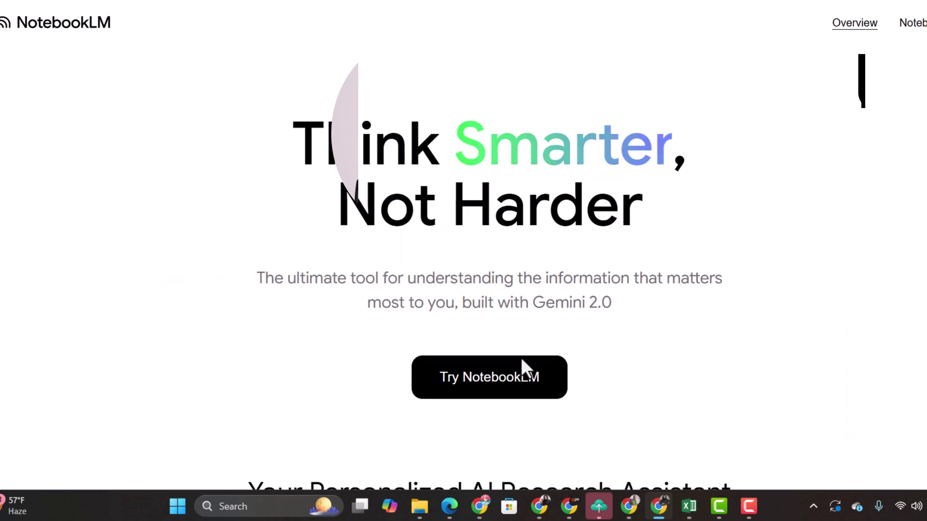
- Go from Try NotebookLM to the notebook home and create a new notebook with its Add sources dialog
{"action": "left_click", "coordinate": [524, 369]}
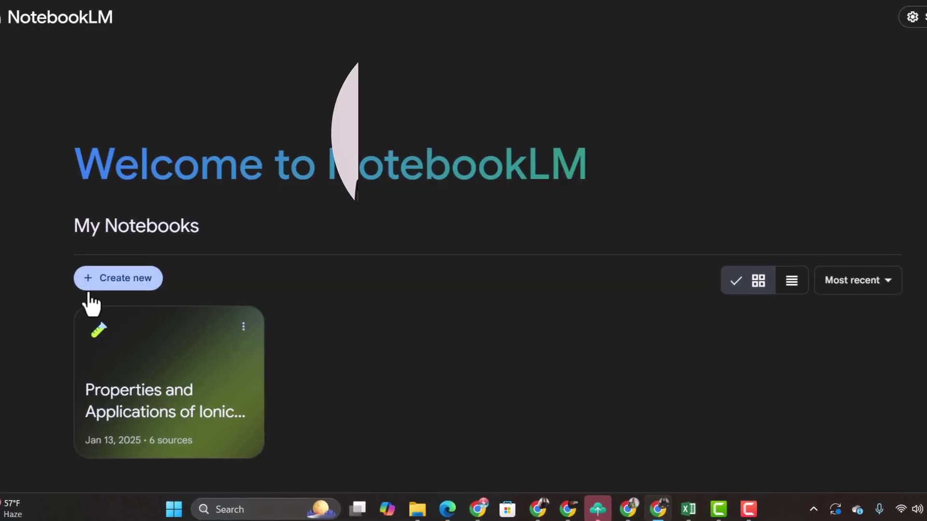
{"action": "left_click", "coordinate": [116, 279]}
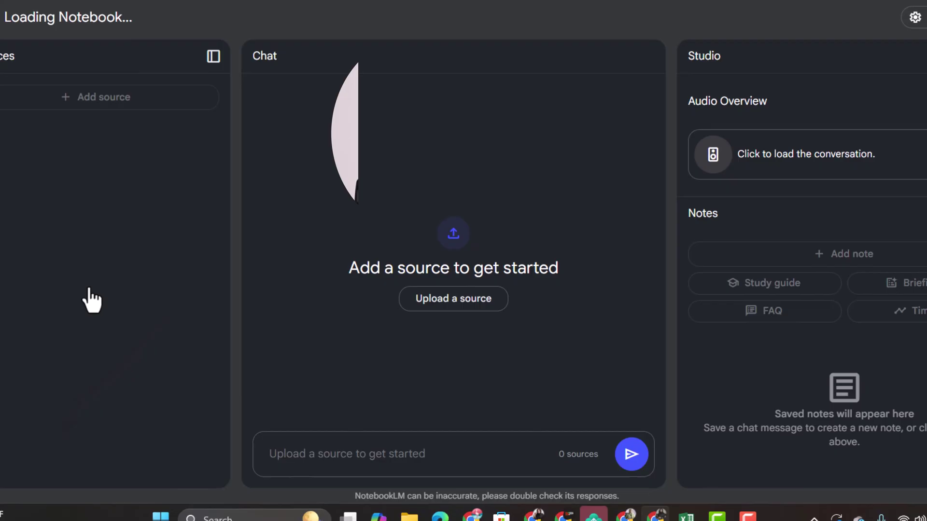
{"action": "scroll", "coordinate": [811, 471], "scroll_direction": "down", "scroll_amount": 3}
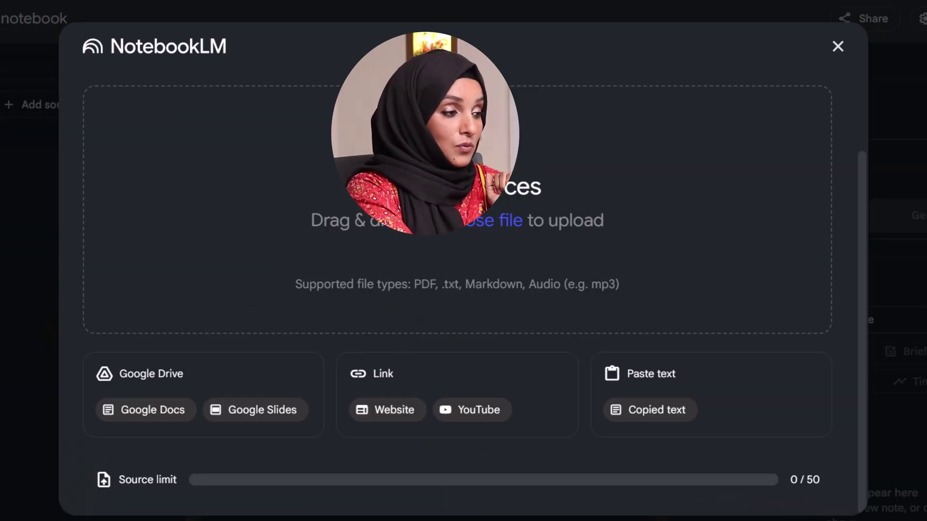
- Select all five ionic-liquid PDFs in the file picker and upload them to the notebook
{"action": "left_click", "coordinate": [483, 220]}
{"action": "left_click_drag", "start_coordinate": [325, 166], "coordinate": [73, 44]}
{"action": "left_click", "coordinate": [599, 500]}
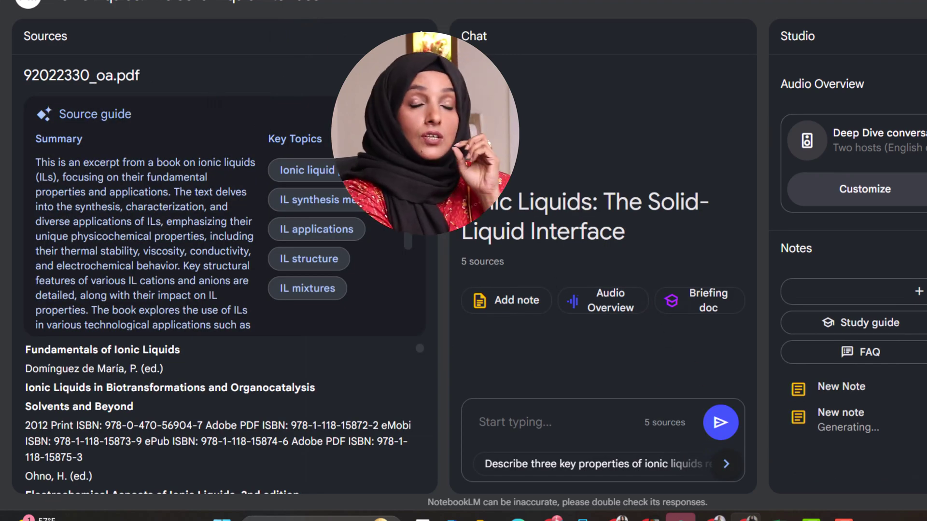
- Read the 92022330_oa.pdf source guide summary, then go back to the five-source list
{"action": "scroll", "coordinate": [421, 265], "scroll_direction": "down", "scroll_amount": 3}
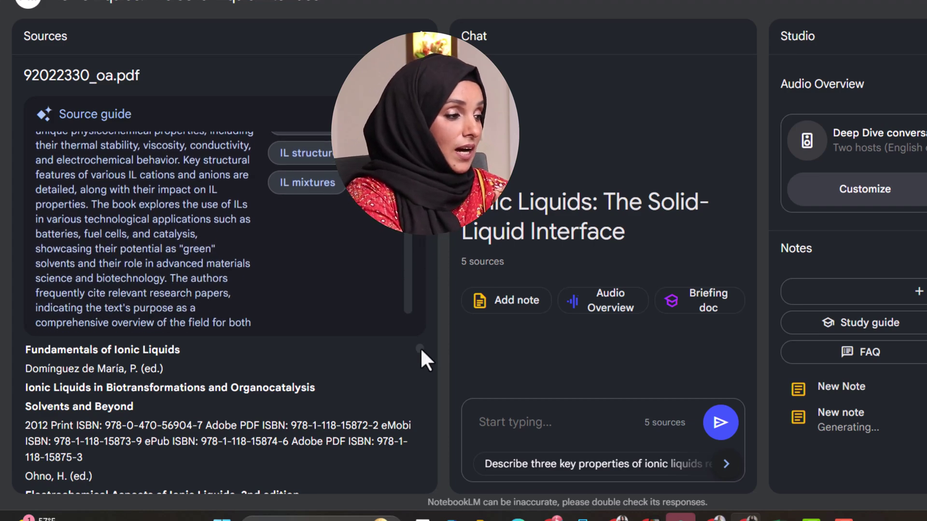
{"action": "mouse_move", "coordinate": [421, 350]}
{"action": "left_mouse_down"}
{"action": "mouse_move", "coordinate": [429, 363]}
{"action": "mouse_move", "coordinate": [428, 344]}
{"action": "left_mouse_up"}
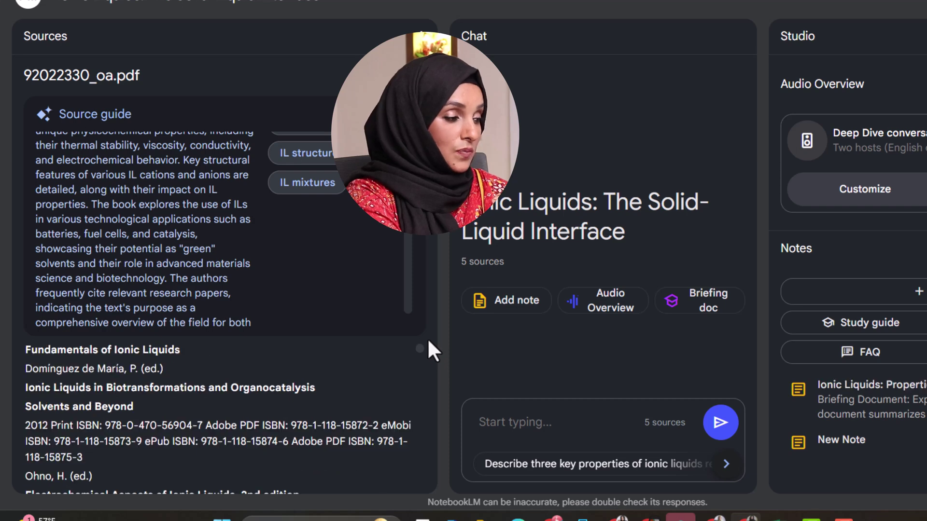
{"action": "scroll", "coordinate": [401, 241], "scroll_direction": "up", "scroll_amount": 3}
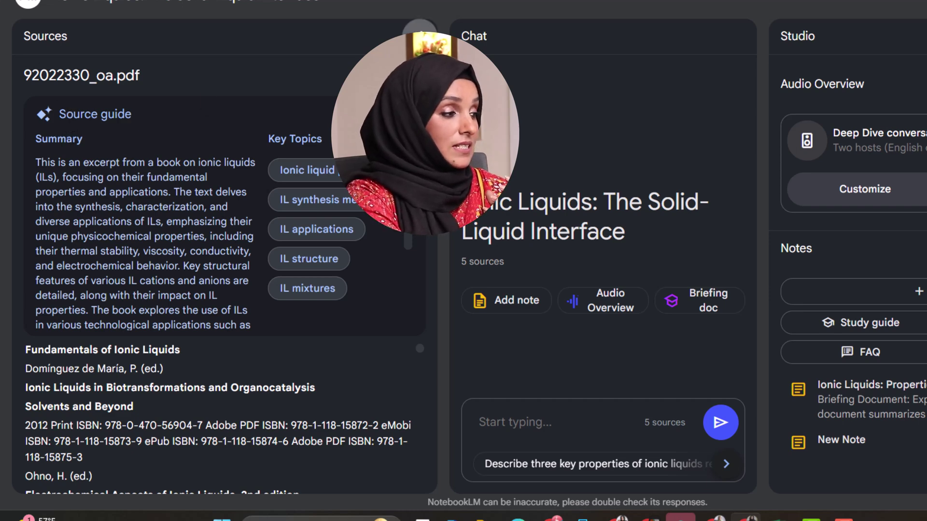
{"action": "left_click", "coordinate": [420, 35]}
- Ask the chat 'What are the ionic liquids ?' and view the cited answer
{"action": "left_click", "coordinate": [506, 462]}
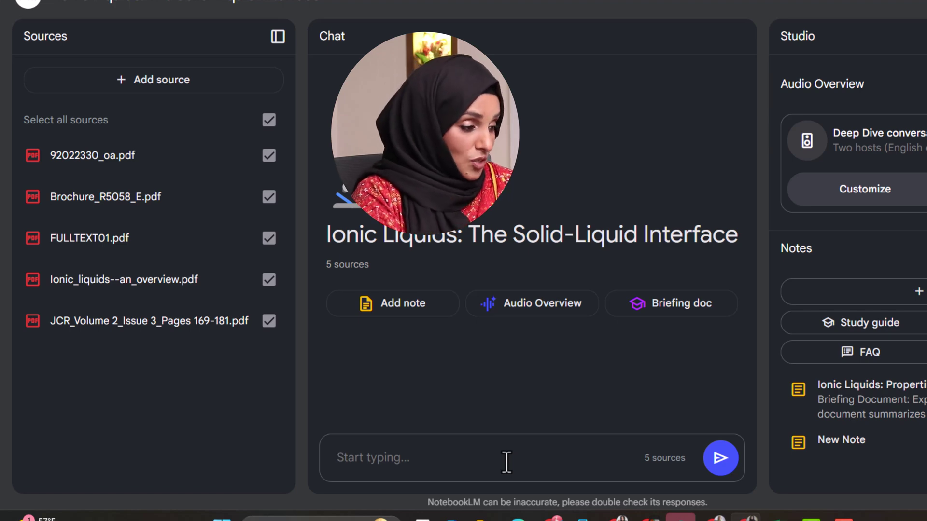
{"action": "type", "text": "What are the ionic liquids ?"}
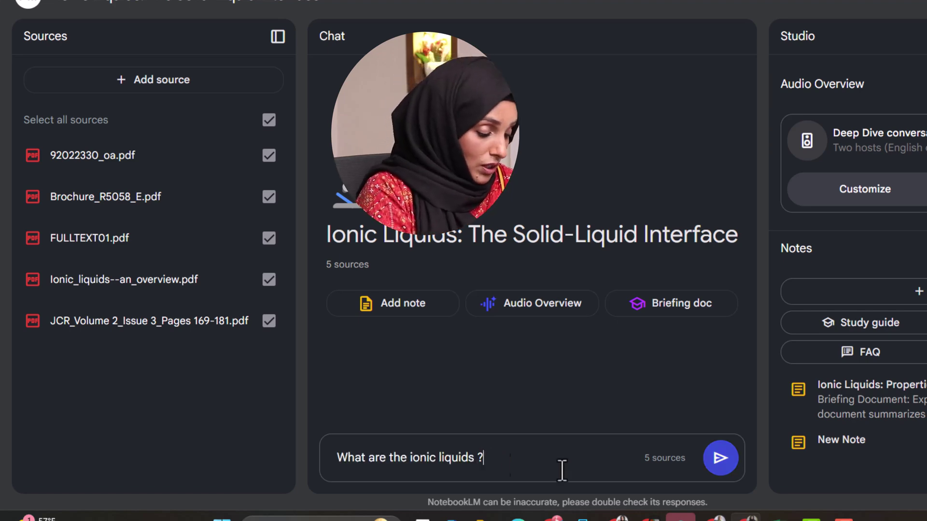
{"action": "left_click", "coordinate": [731, 464]}
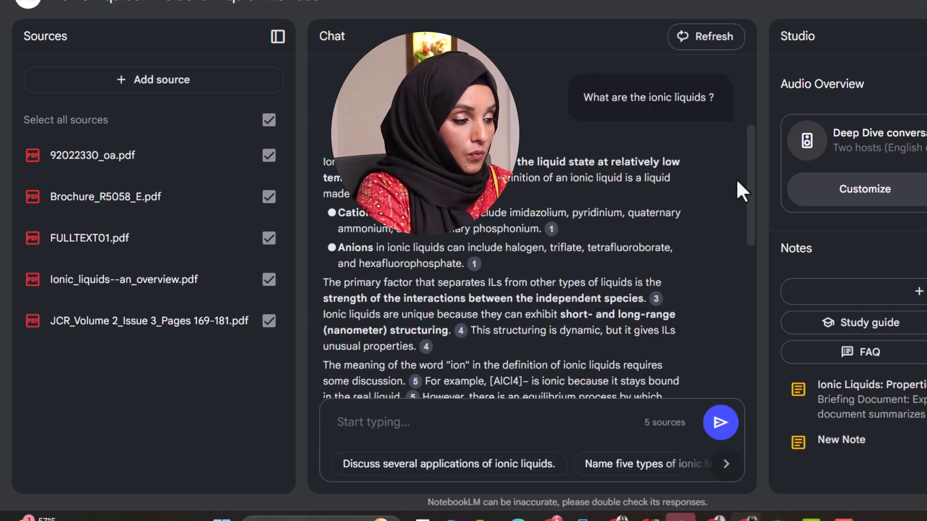
{"action": "scroll", "coordinate": [739, 193], "scroll_direction": "down", "scroll_amount": 2}
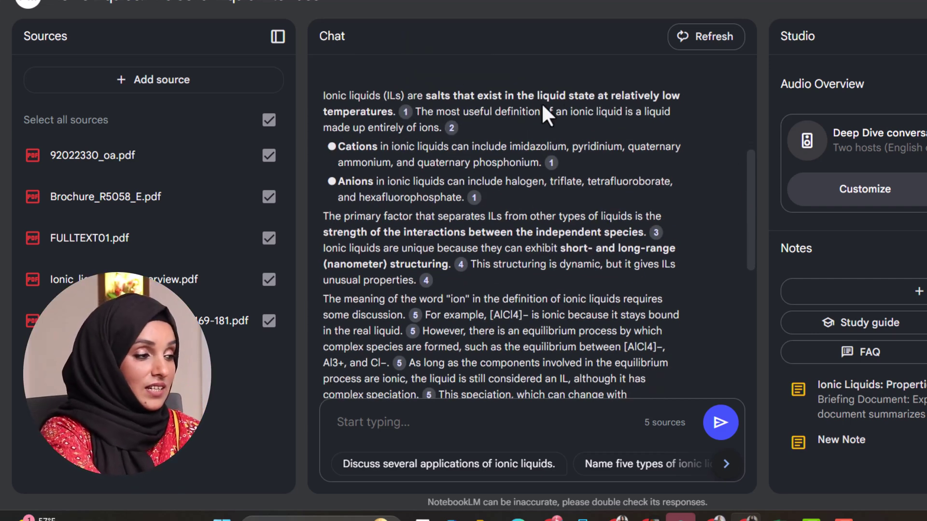
{"action": "left_click", "coordinate": [406, 113]}
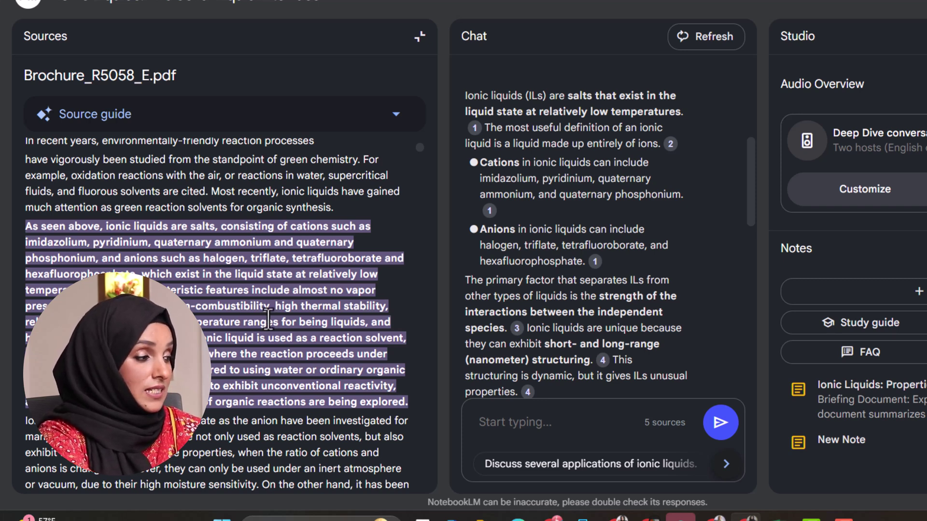
{"action": "scroll", "coordinate": [748, 200], "scroll_direction": "up", "scroll_amount": 4}
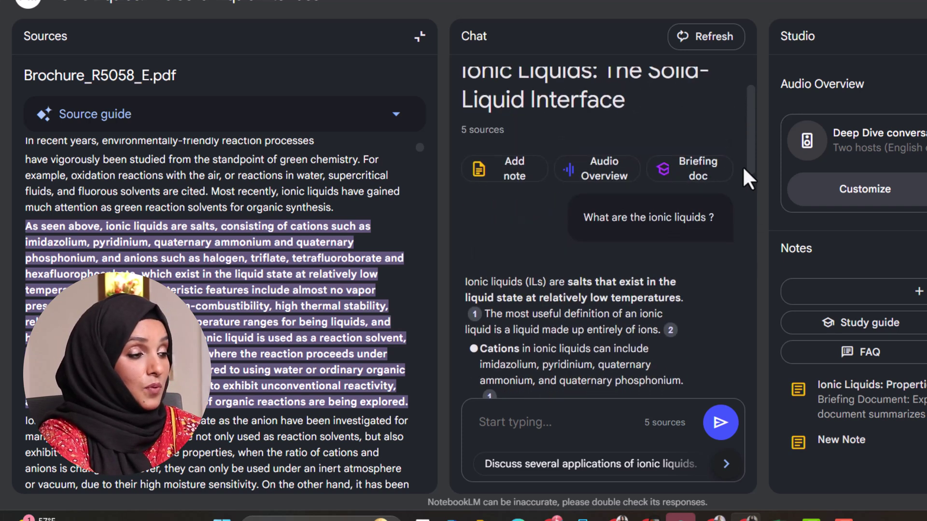
{"action": "scroll", "coordinate": [742, 165], "scroll_direction": "down", "scroll_amount": 2}
{"action": "left_click", "coordinate": [418, 38]}
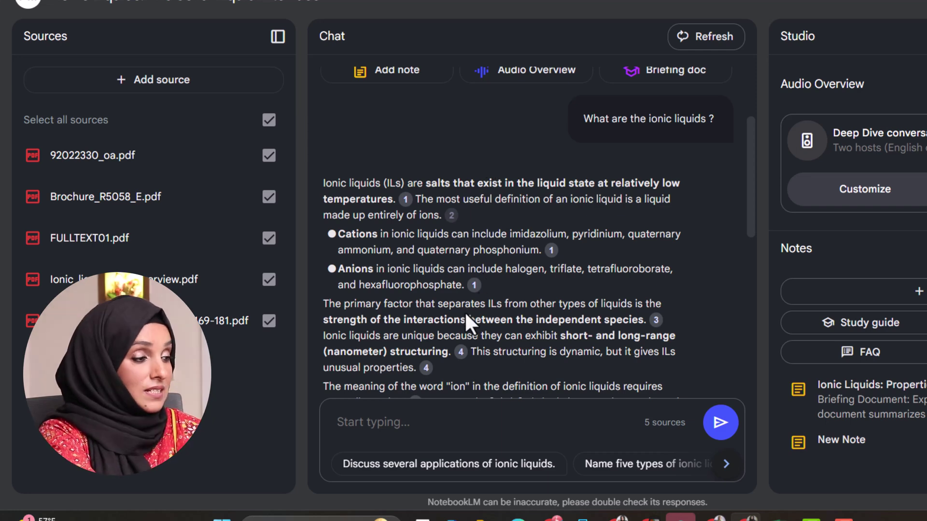
{"action": "left_click", "coordinate": [474, 285]}
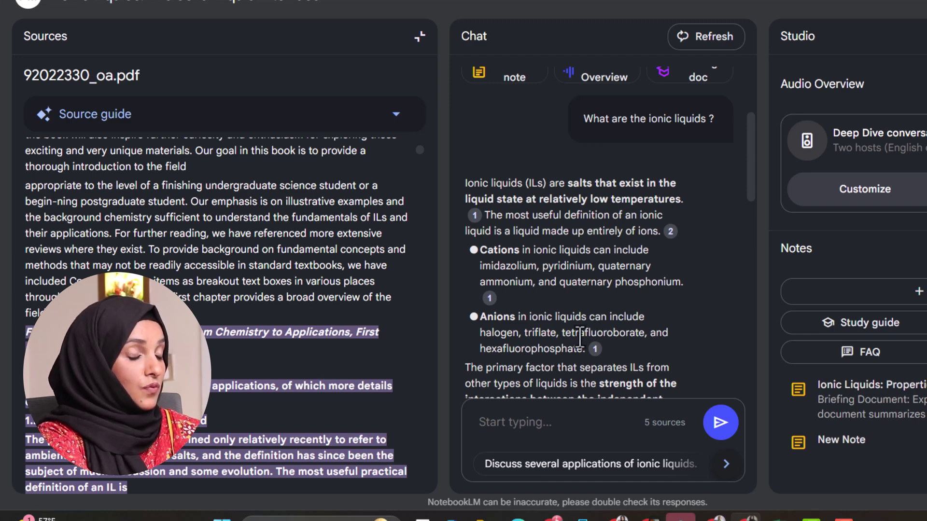
{"action": "left_click_drag", "start_coordinate": [752, 192], "coordinate": [769, 281]}
{"action": "key", "text": "Escape"}
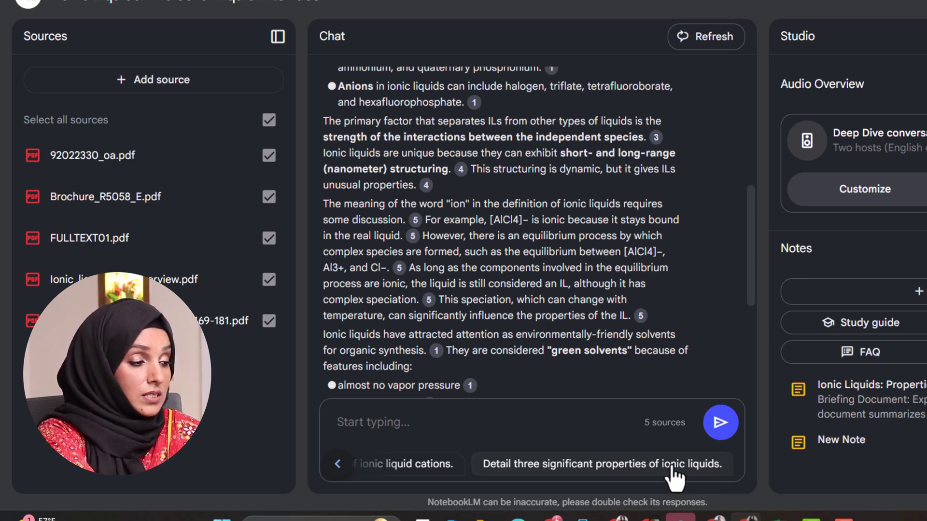
{"action": "scroll", "coordinate": [467, 471], "scroll_direction": "left", "scroll_amount": 5}
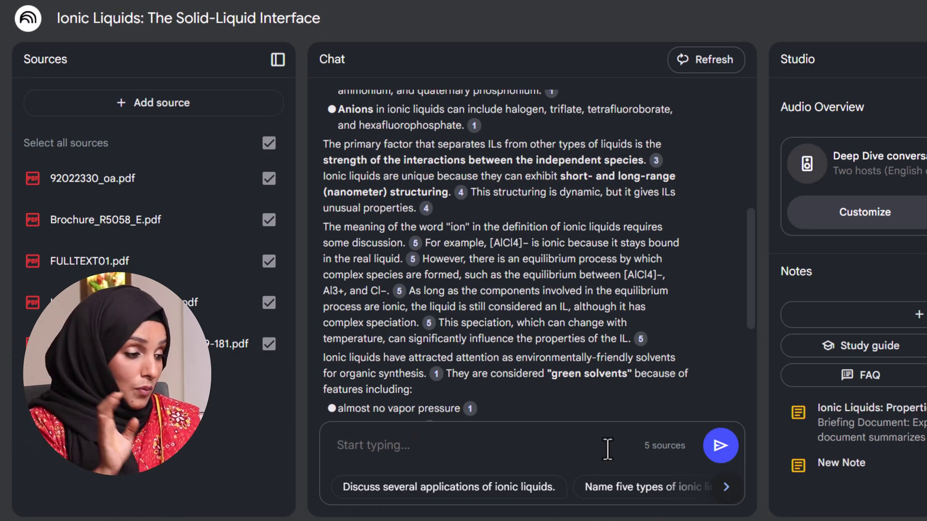
- Send the chat request 'write a litertaure review'
{"action": "type", "text": "write a li"}
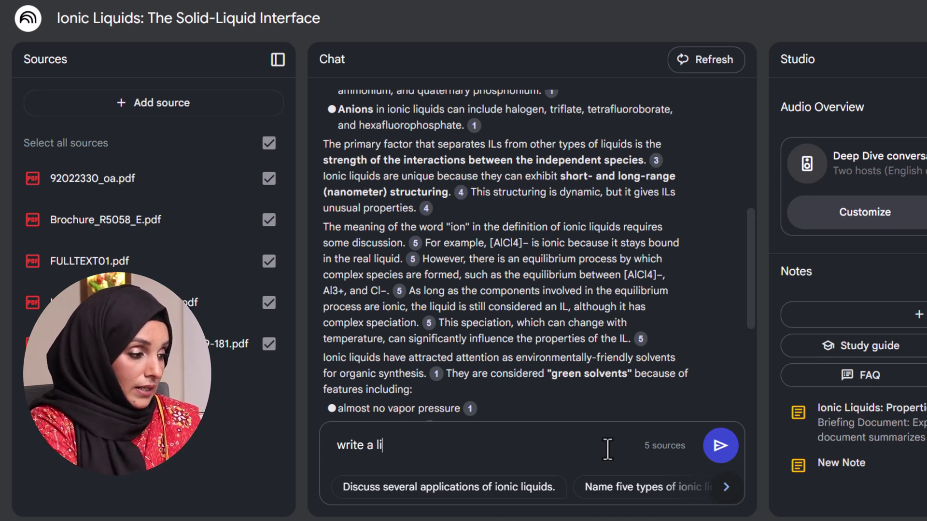
{"action": "type", "text": "tertaure review"}
{"action": "key", "text": "Return"}
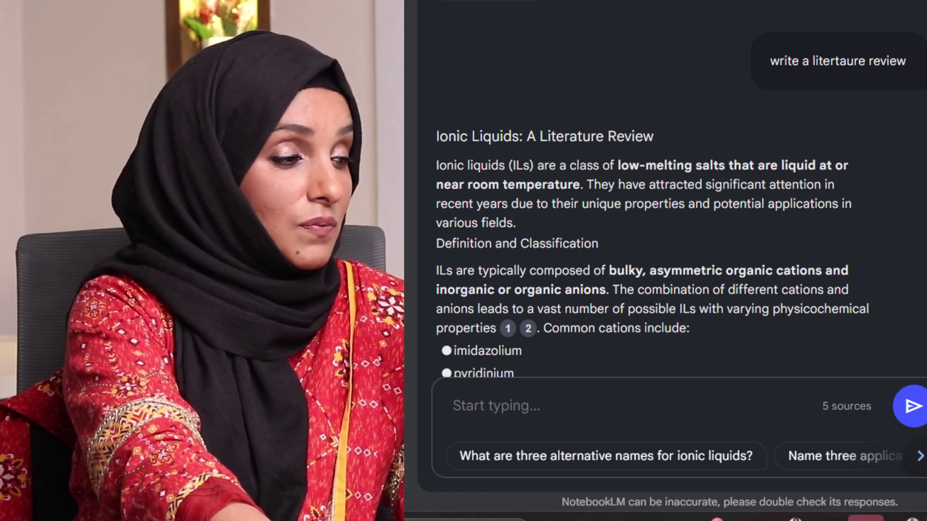
- Scroll through the generated literature review from definition through applications to conclusion
{"action": "scroll", "coordinate": [652, 217], "scroll_direction": "down", "scroll_amount": 4}
{"action": "scroll", "coordinate": [652, 194], "scroll_direction": "down", "scroll_amount": 5}
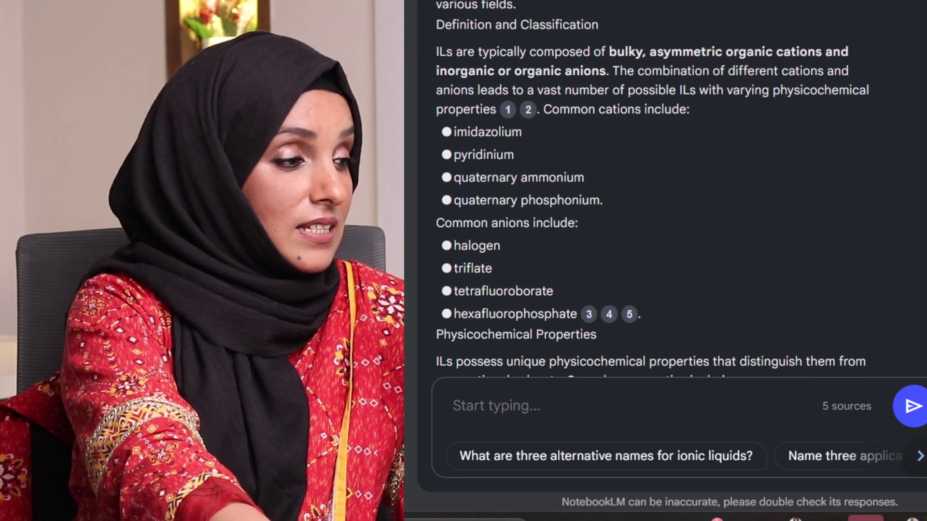
{"action": "scroll", "coordinate": [651, 194], "scroll_direction": "down", "scroll_amount": 3}
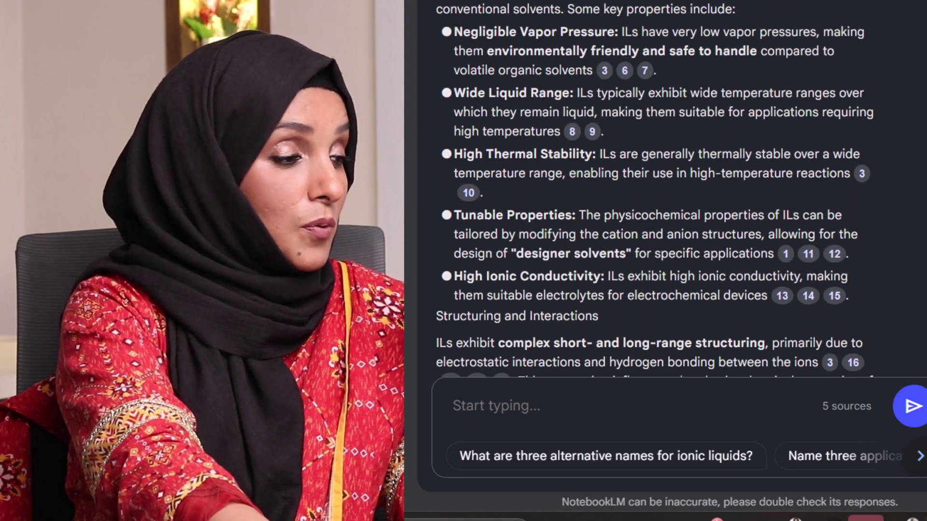
{"action": "scroll", "coordinate": [651, 193], "scroll_direction": "up", "scroll_amount": 2}
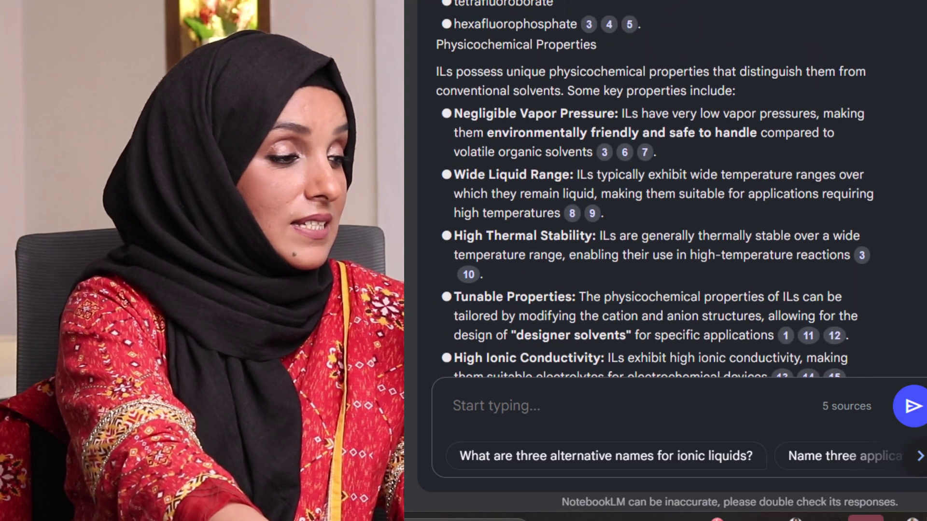
{"action": "scroll", "coordinate": [651, 193], "scroll_direction": "down", "scroll_amount": 9}
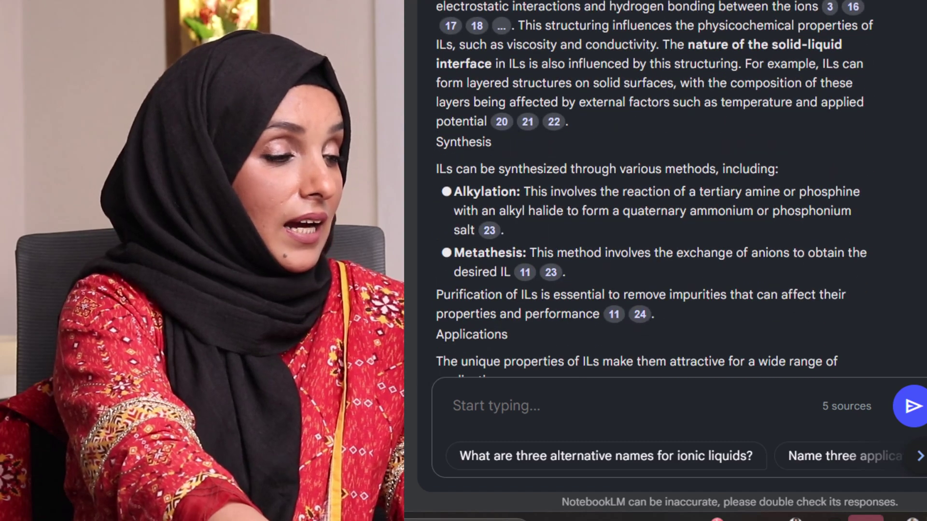
{"action": "scroll", "coordinate": [651, 193], "scroll_direction": "down", "scroll_amount": 11}
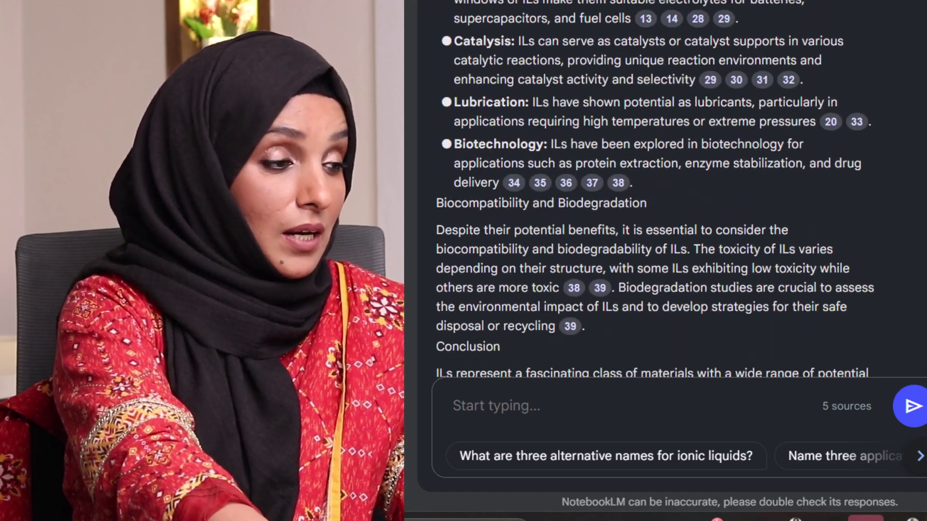
{"action": "scroll", "coordinate": [651, 193], "scroll_direction": "down", "scroll_amount": 2}
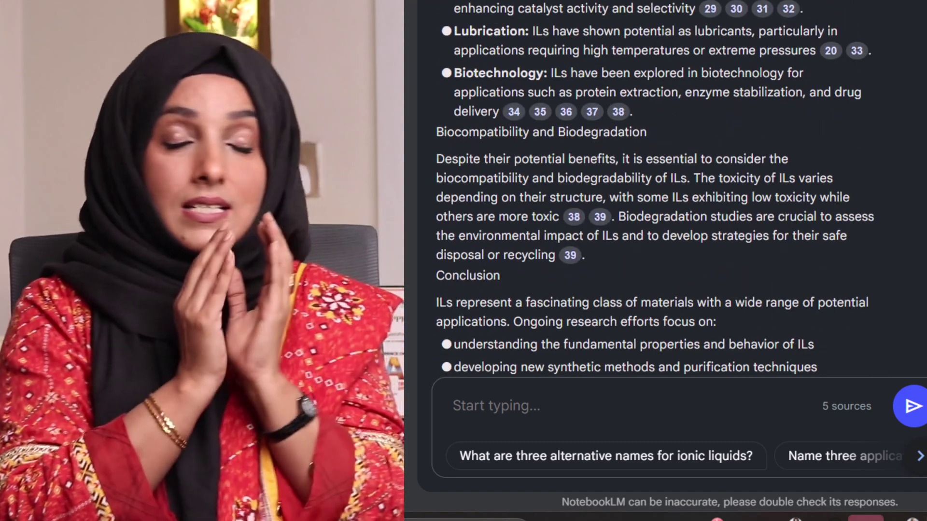
{"action": "scroll", "coordinate": [535, 182], "scroll_direction": "down", "scroll_amount": 3}
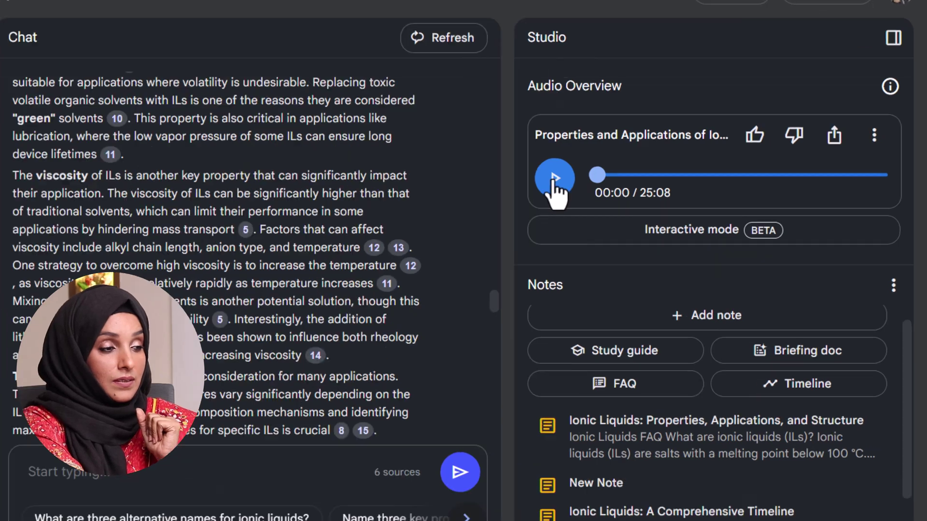
- Play the Audio Overview, pause it, then skip ahead and resume listening up to 01:21
{"action": "left_click", "coordinate": [595, 184]}
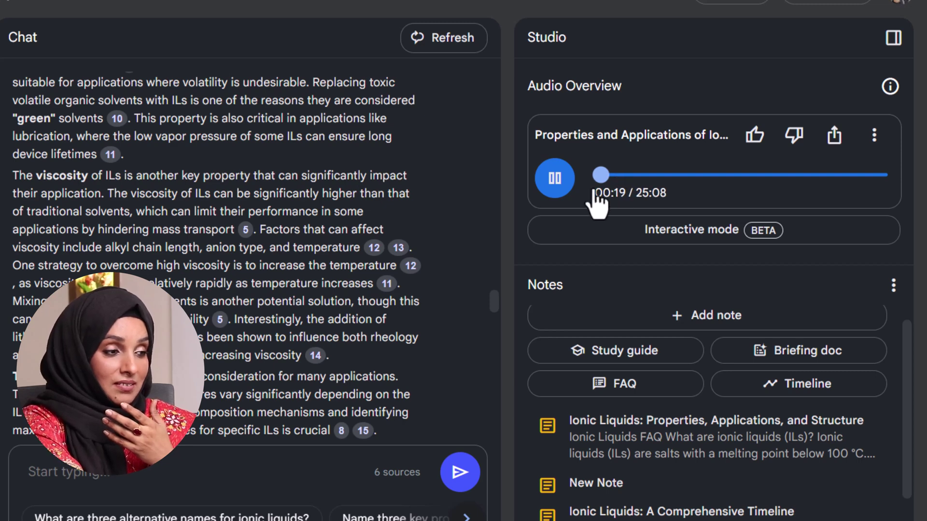
{"action": "left_click", "coordinate": [563, 189]}
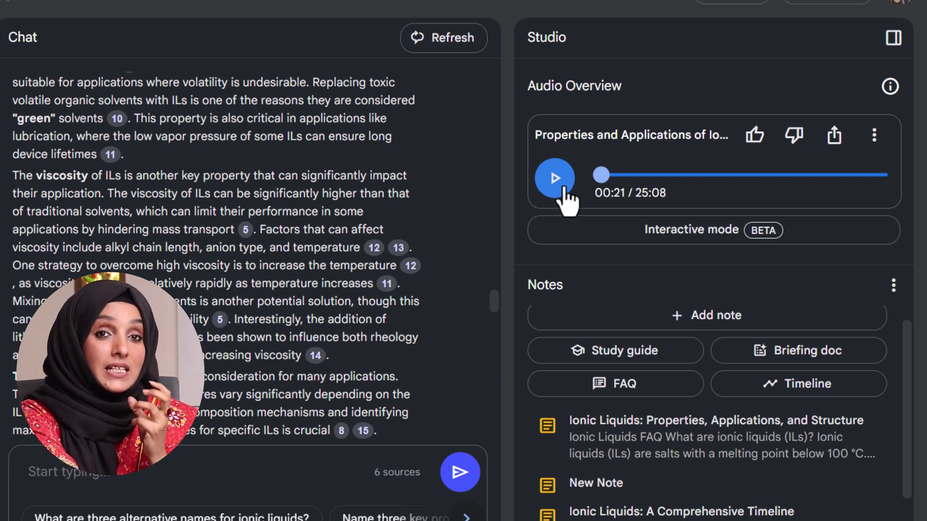
{"action": "left_click", "coordinate": [608, 176]}
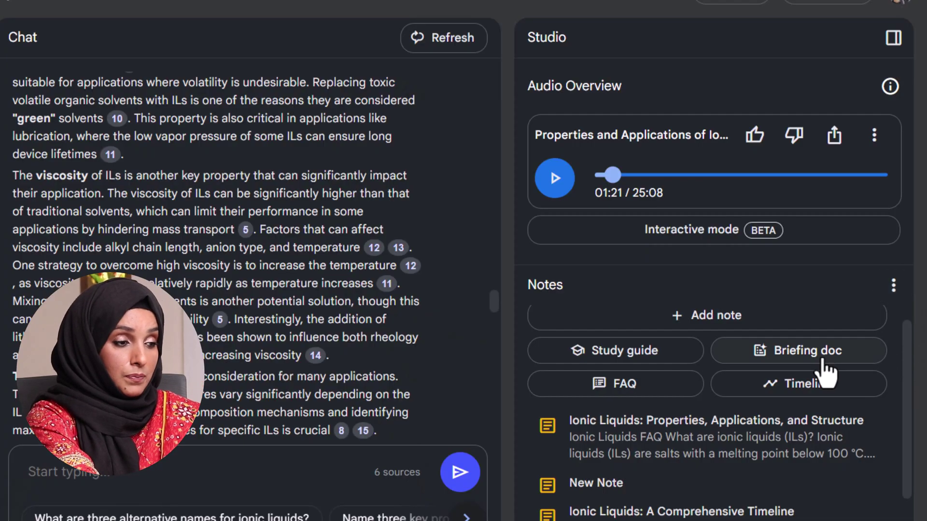
- Generate an FAQ note on ionic liquids, then add a blank New Note and return to Studio
{"action": "left_click", "coordinate": [652, 390]}
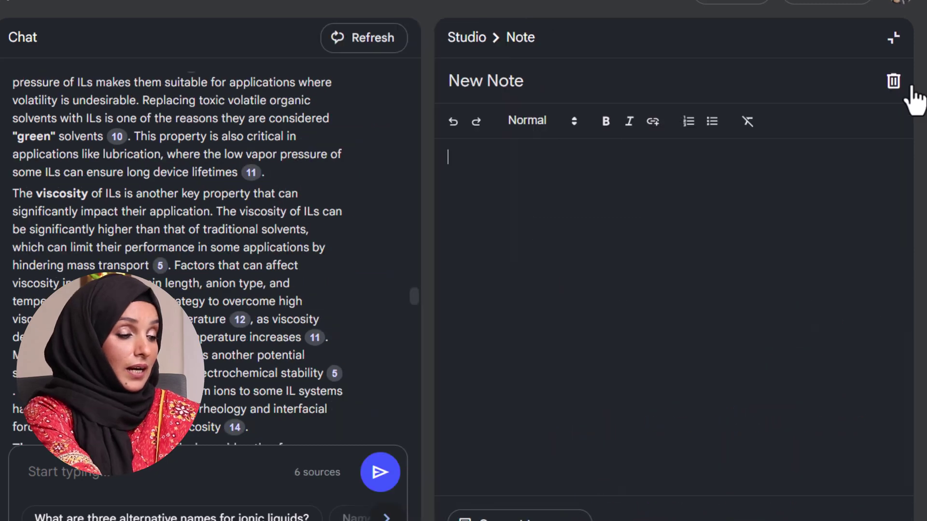
{"action": "left_click", "coordinate": [893, 38]}
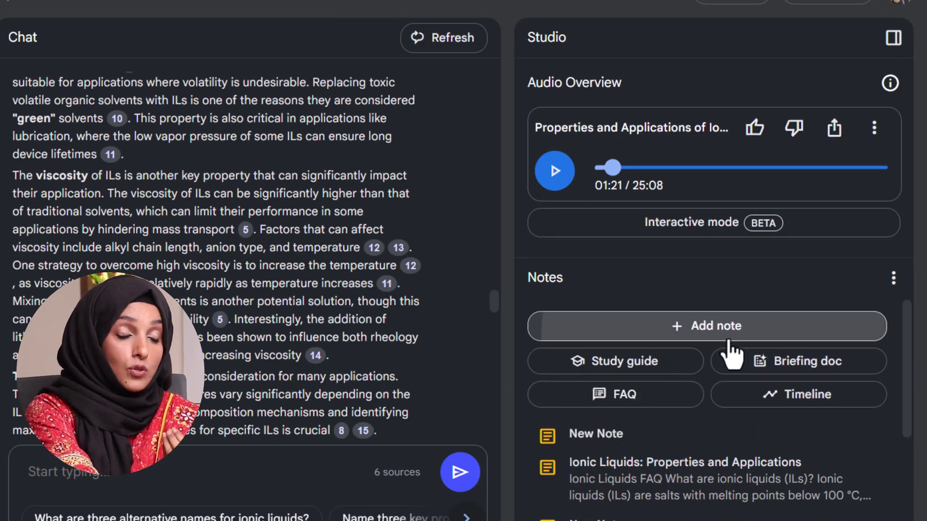
{"action": "left_click", "coordinate": [673, 339]}
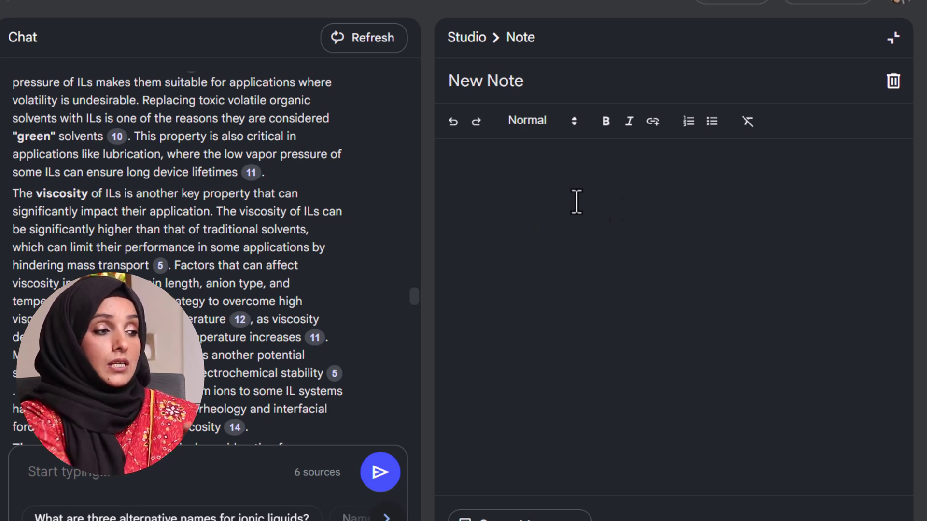
{"action": "left_click", "coordinate": [894, 38]}
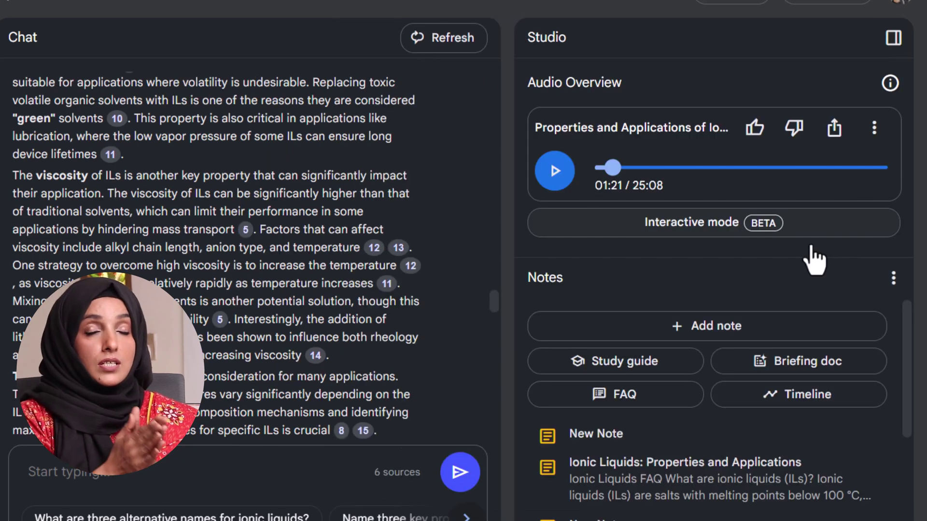